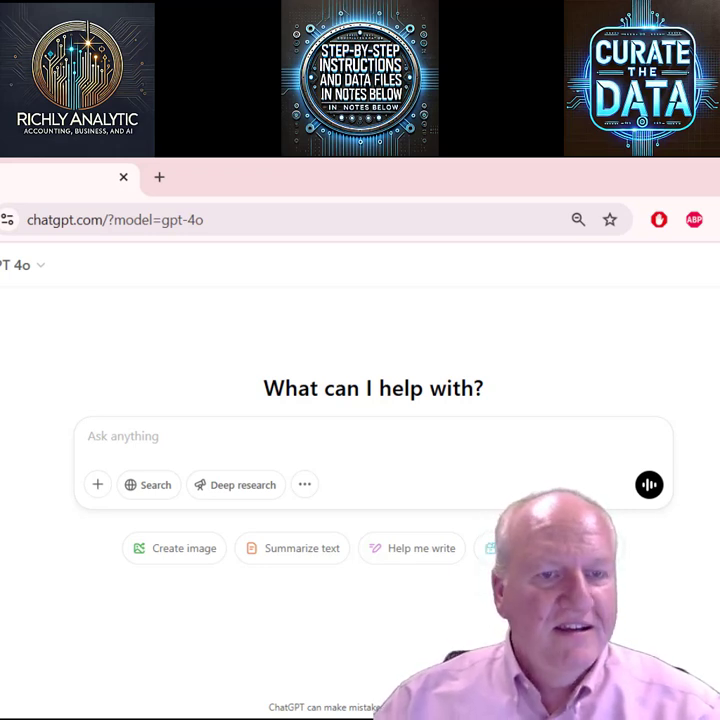
# Step: Upload the Excel file Richly Analytic Lab 8 GenAI Data from the Lab 8 GenAI Journal Entries and Trial Balance folder and submit it
pyautogui.click(94, 489)
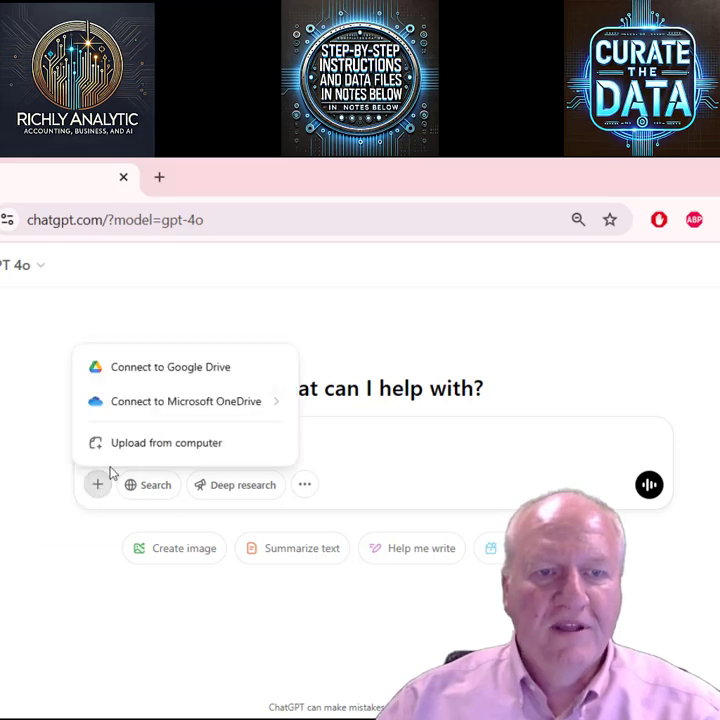
pyautogui.click(170, 449)
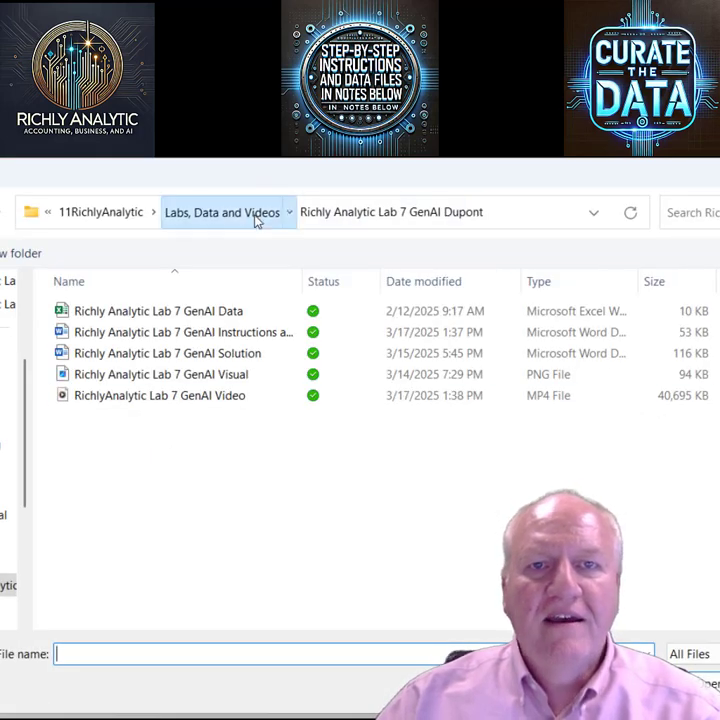
pyautogui.click(245, 214)
pyautogui.doubleClick(157, 460)
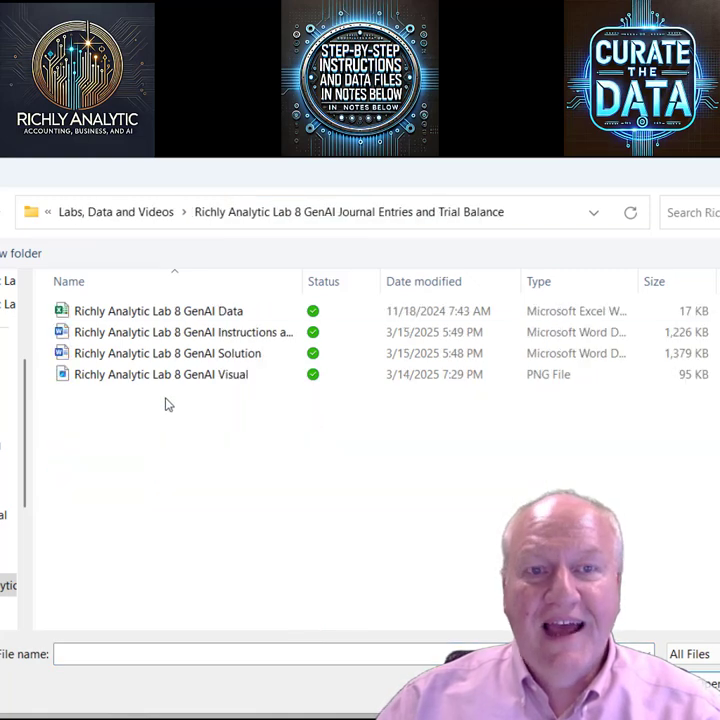
pyautogui.click(205, 318)
pyautogui.press('Return')
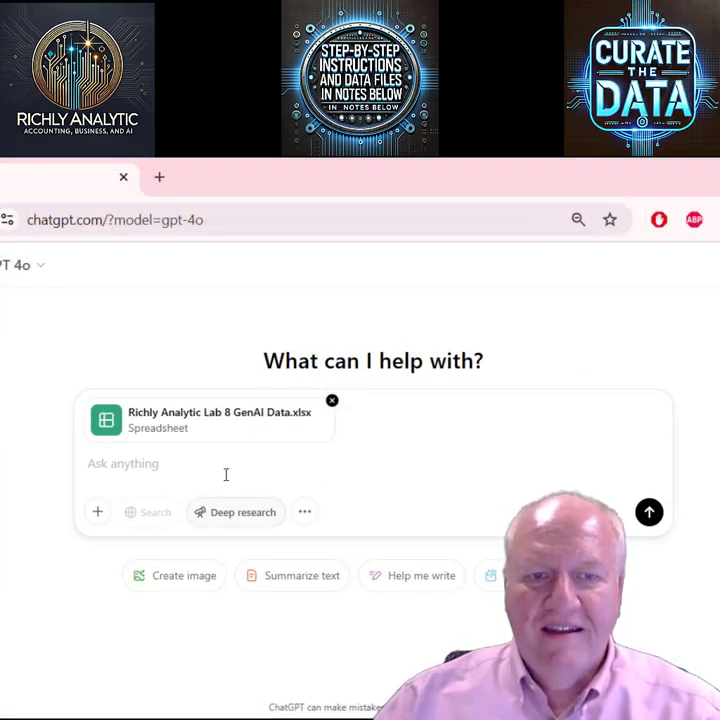
pyautogui.click(649, 512)
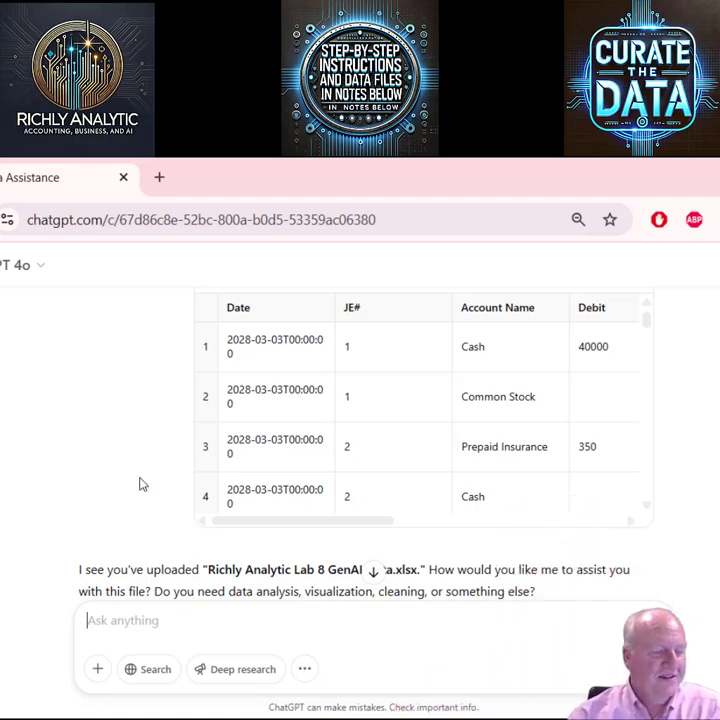
# Step: Send the prompt "Please provide a data dictionary." for the uploaded spreadsheet
pyautogui.write('Please provid')
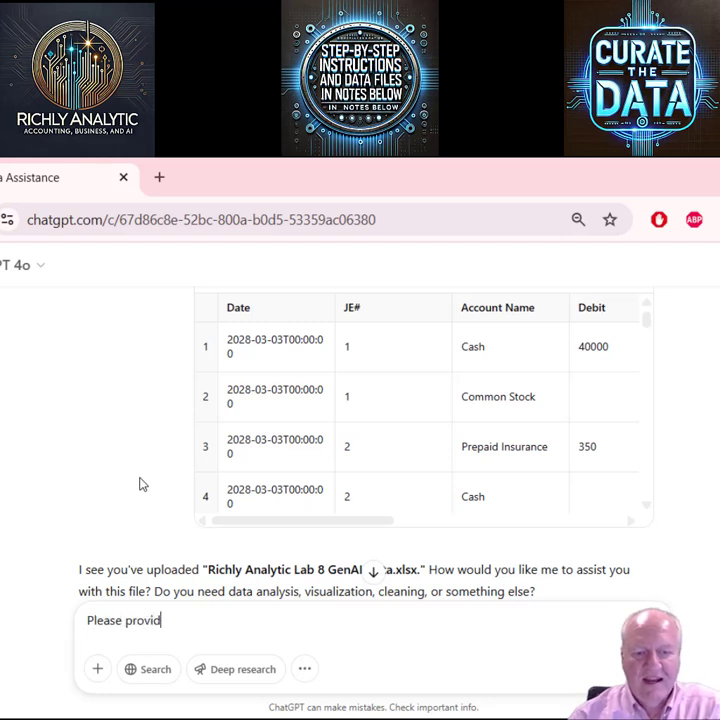
pyautogui.write('e a data dictio')
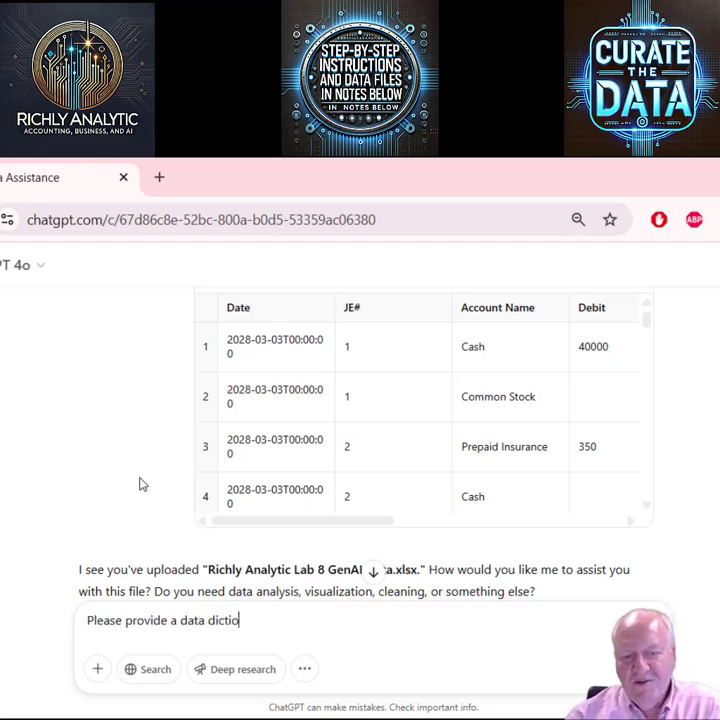
pyautogui.write('nary.')
pyautogui.press('Return')
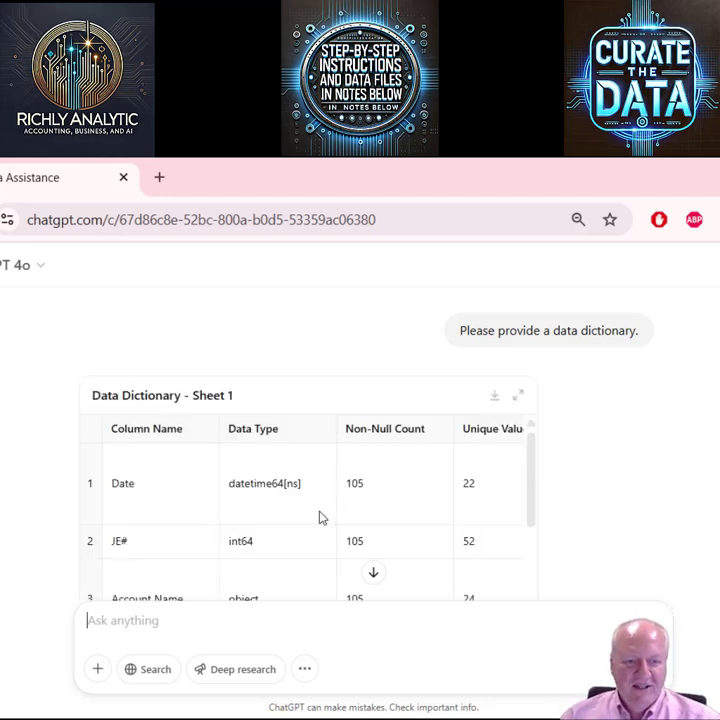
# Step: Review the column names, data types and counts in the Data Dictionary - Sheet 1 table
pyautogui.scroll(-1, 315, 512)
pyautogui.scroll(-1, 174, 512)
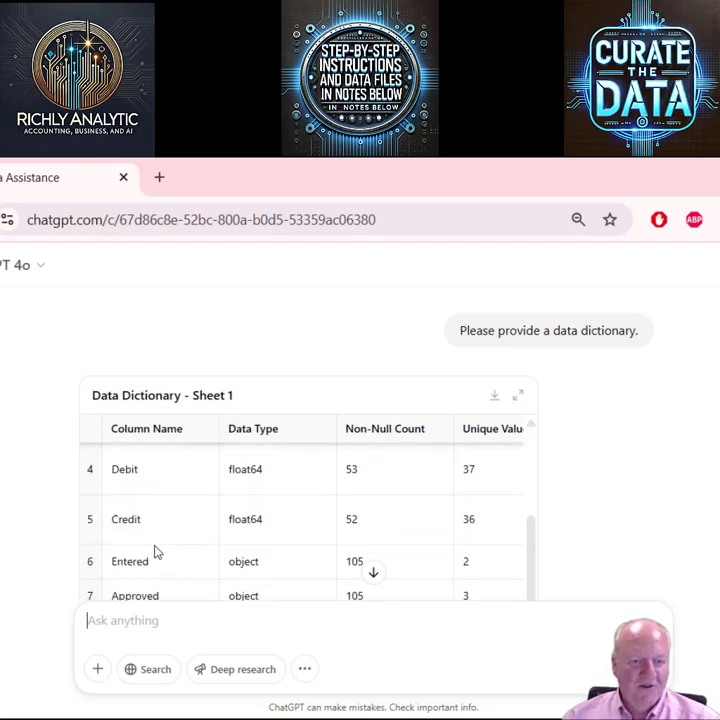
pyautogui.scroll(-1, 166, 581)
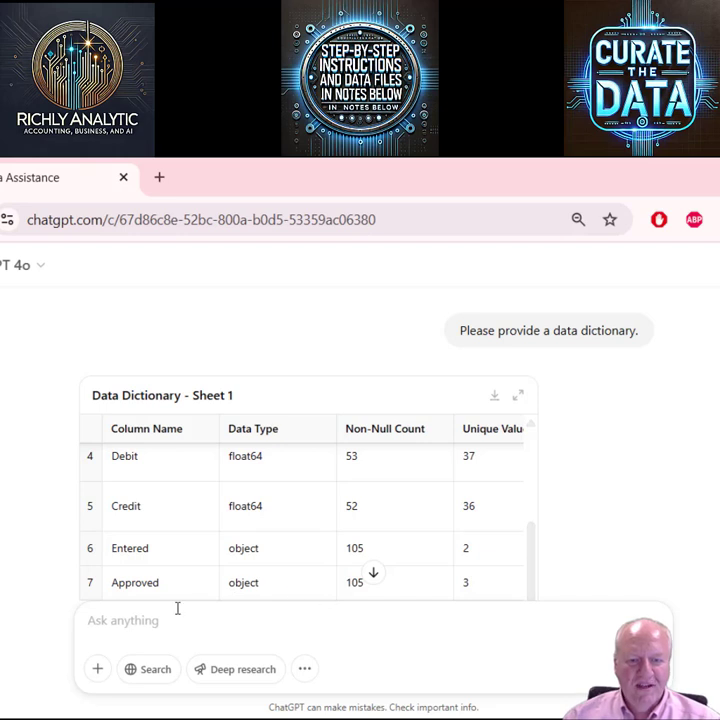
pyautogui.click(177, 608)
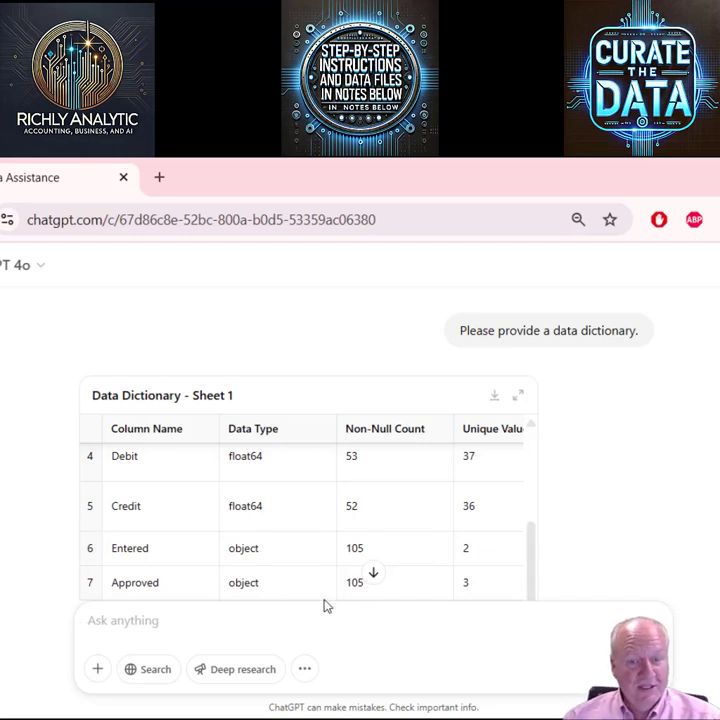
pyautogui.scroll(4, 262, 578)
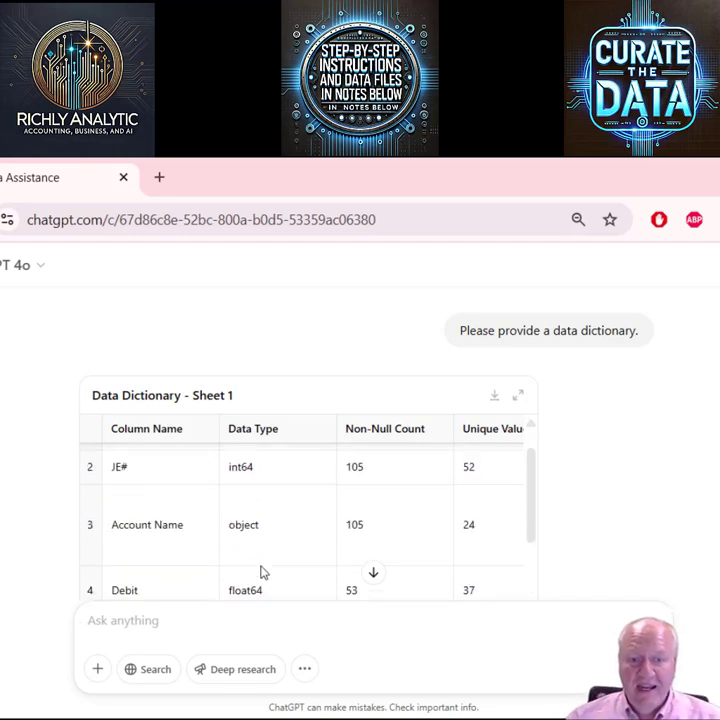
pyautogui.scroll(2, 265, 570)
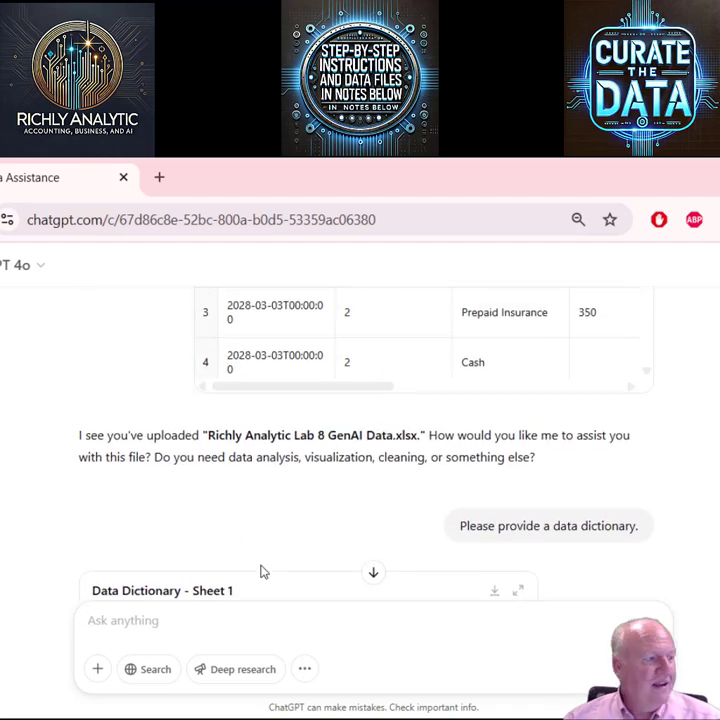
pyautogui.scroll(-1, 262, 570)
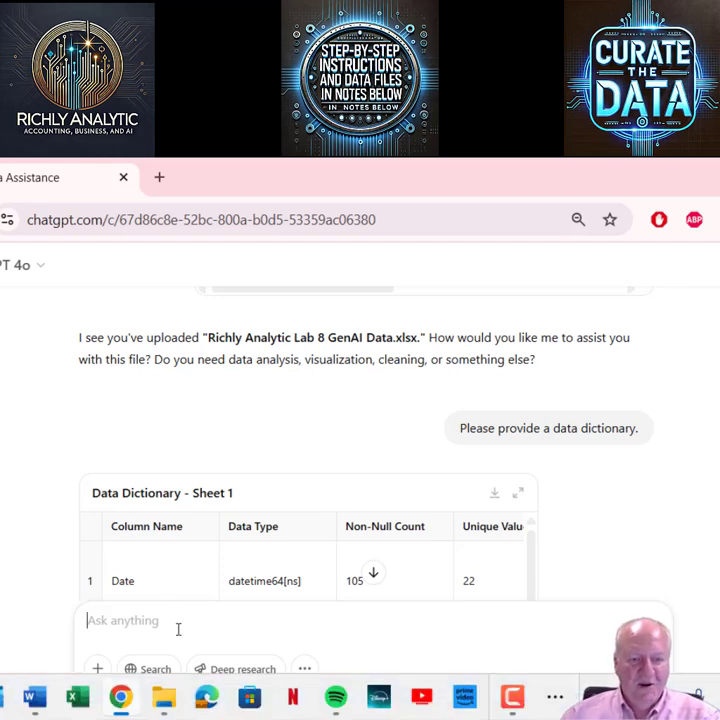
# Step: Send the prompt "Summarize transactions by account name and their respective debits and credits."
pyautogui.write('Summari')
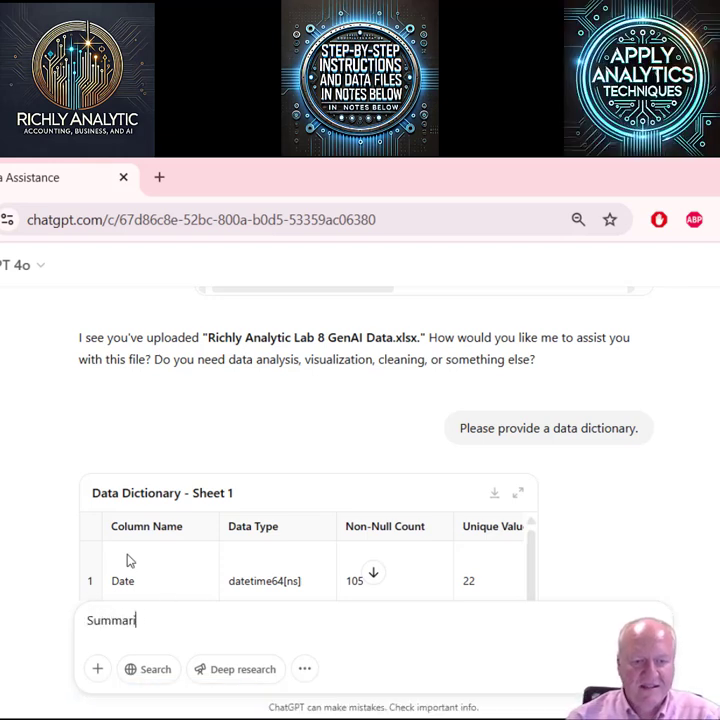
pyautogui.write('ze tre')
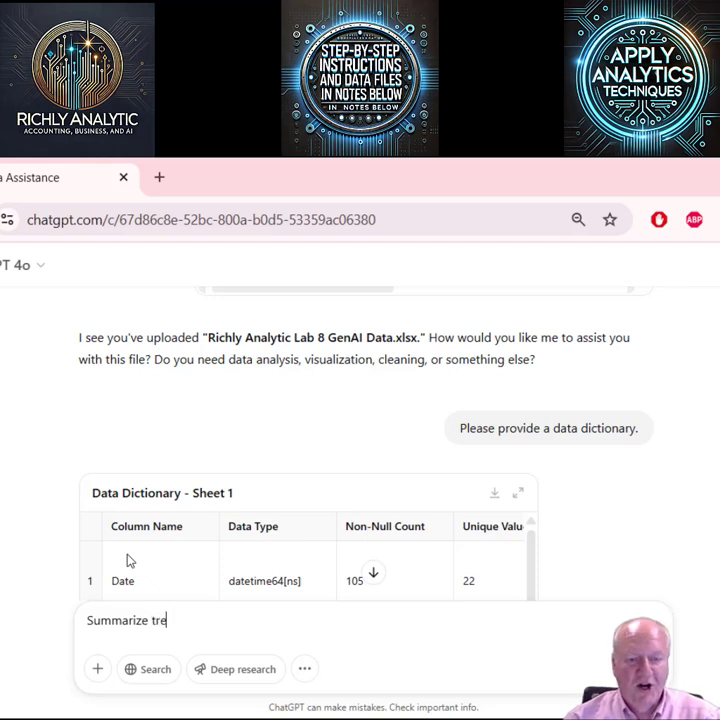
pyautogui.press('BackSpace')
pyautogui.write('ansaction')
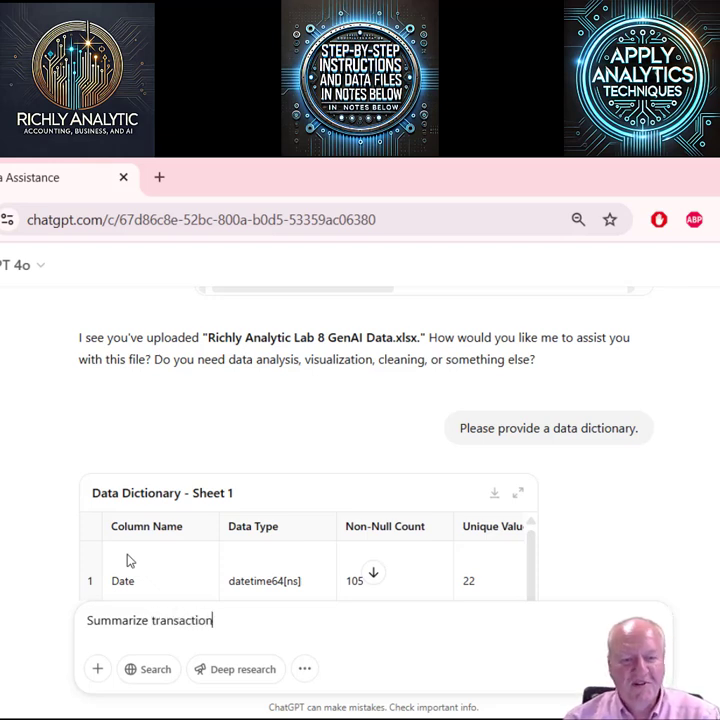
pyautogui.write('s by')
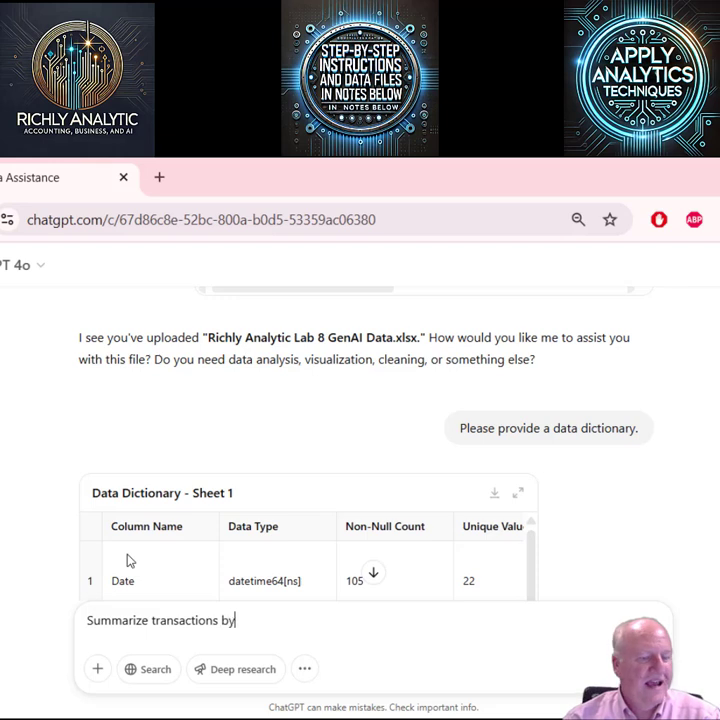
pyautogui.write(' account name')
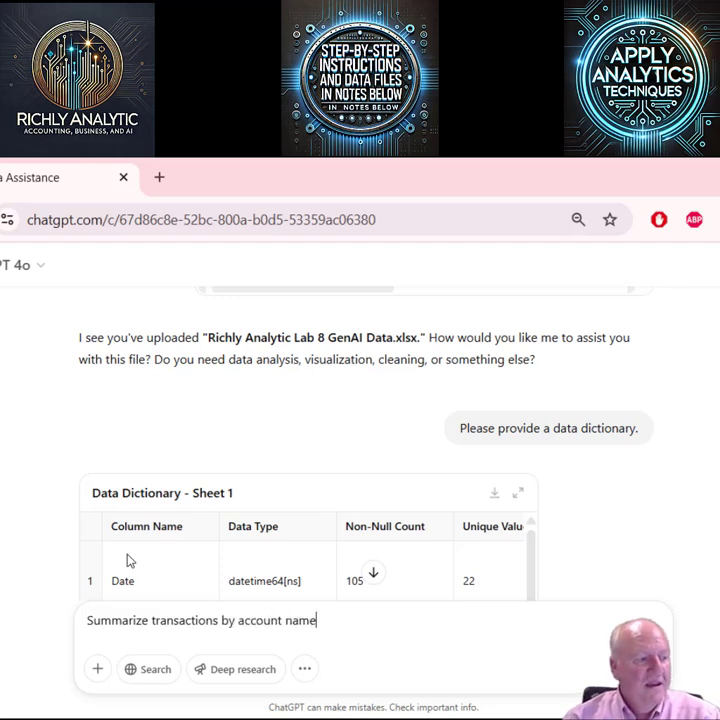
pyautogui.write(' and their respe')
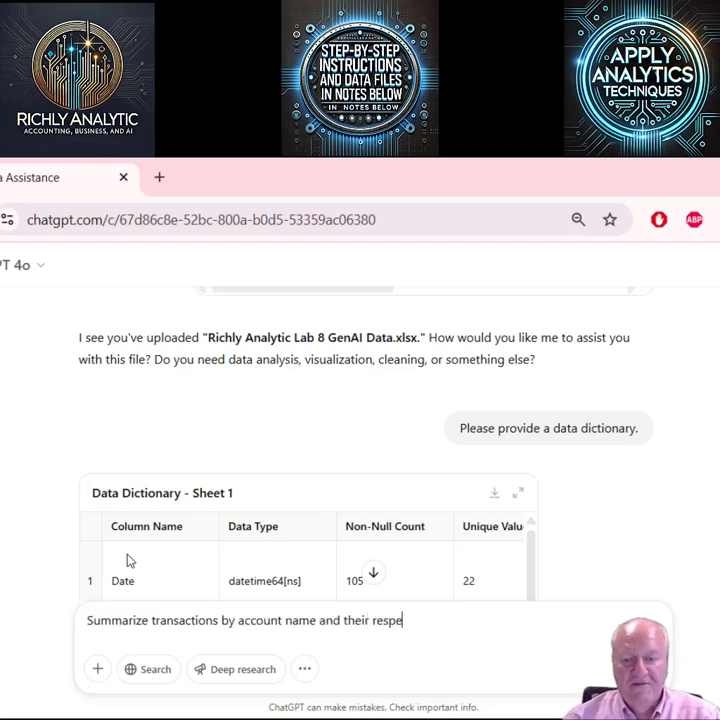
pyautogui.write('ctive debits and credits.')
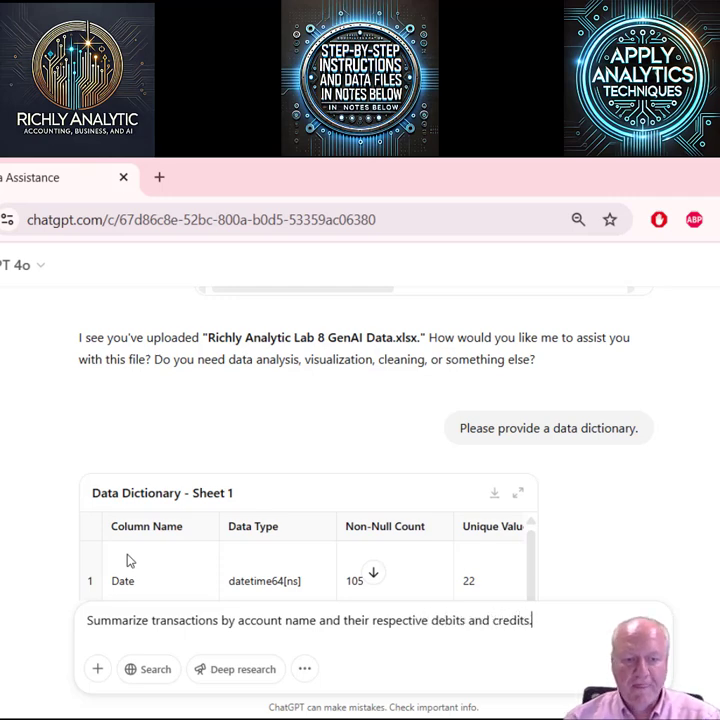
pyautogui.press('Return')
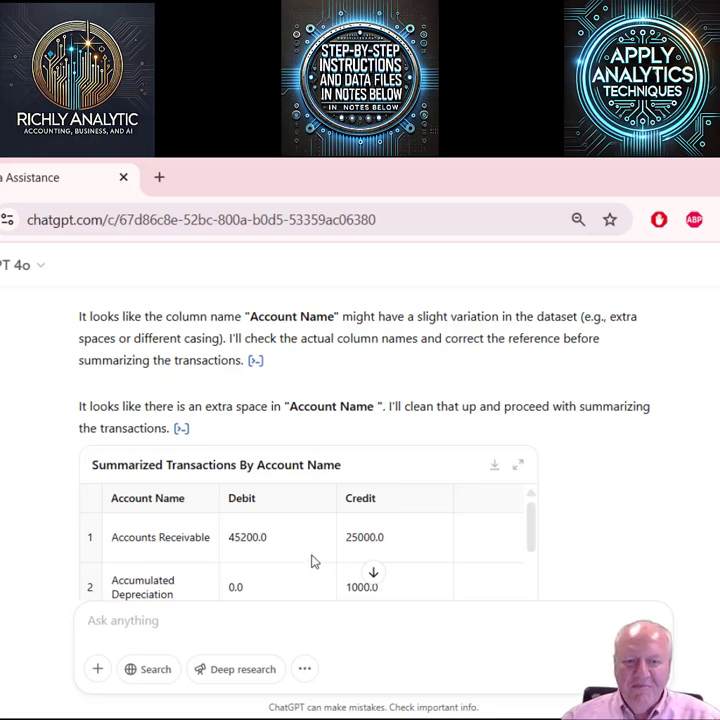
# Step: Review the debit and credit totals per account in the Summarized Transactions By Account Name table
pyautogui.scroll(-2, 315, 555)
pyautogui.scroll(2, 317, 546)
pyautogui.scroll(-3, 712, 519)
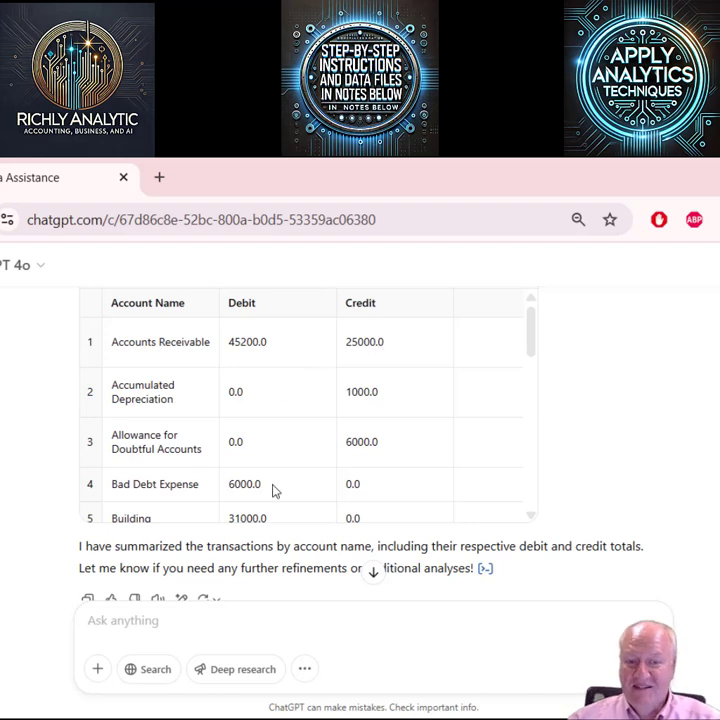
pyautogui.scroll(-1, 274, 490)
pyautogui.scroll(-1, 274, 490)
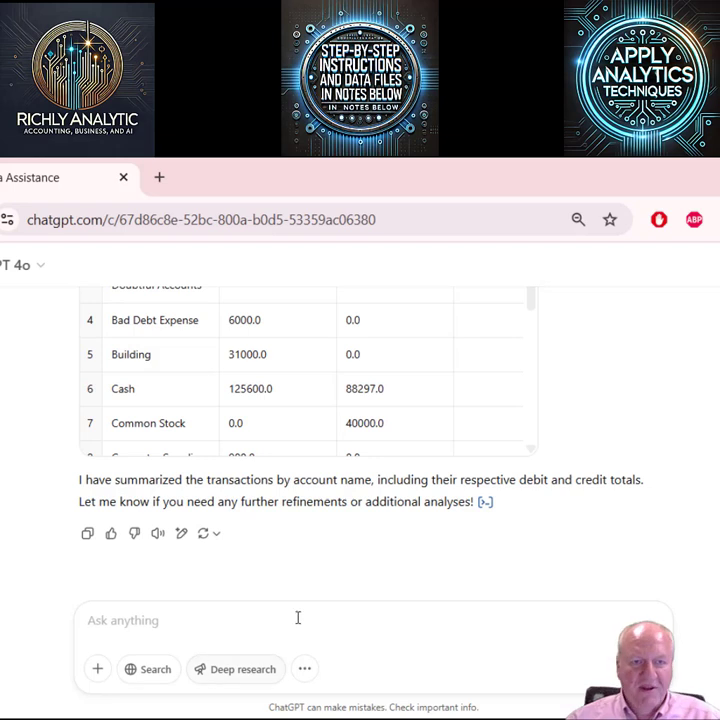
pyautogui.scroll(1, 352, 337)
pyautogui.scroll(2, 184, 340)
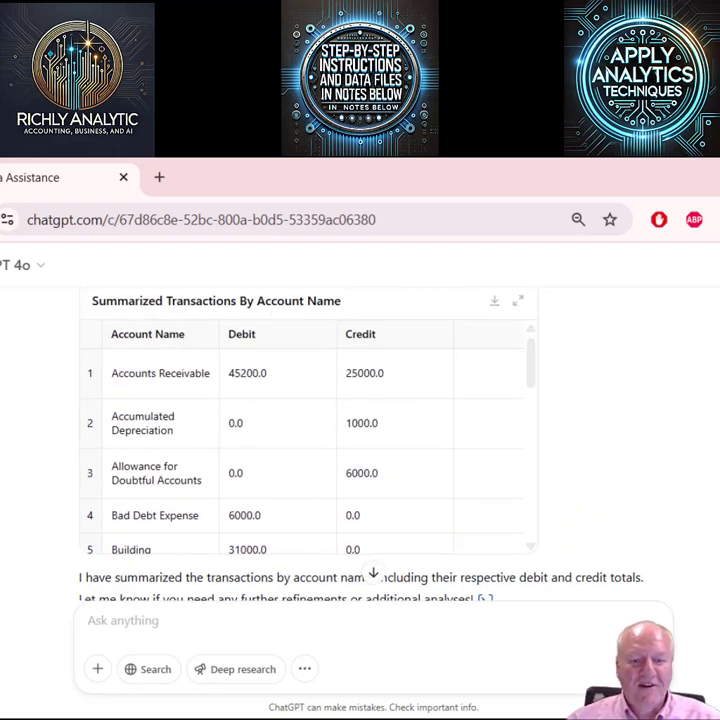
# Step: Send the prompt "For each account name, if debit is greater than credit, calculate net debits as debits minus credits."
pyautogui.scroll(-2, 175, 701)
pyautogui.click(133, 619)
pyautogui.write('For each account name, if debit is greater than credit, calculate net debits as debits minus credits.')
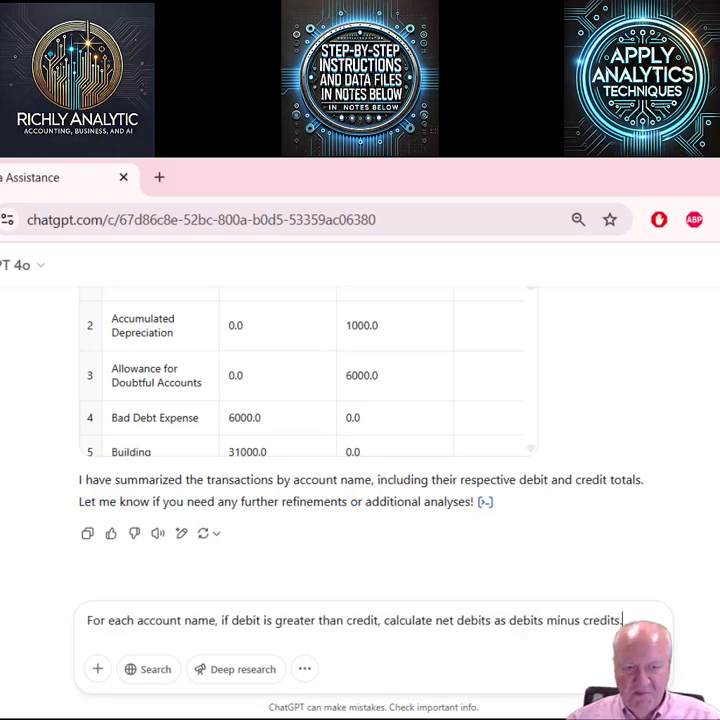
pyautogui.press('Return')
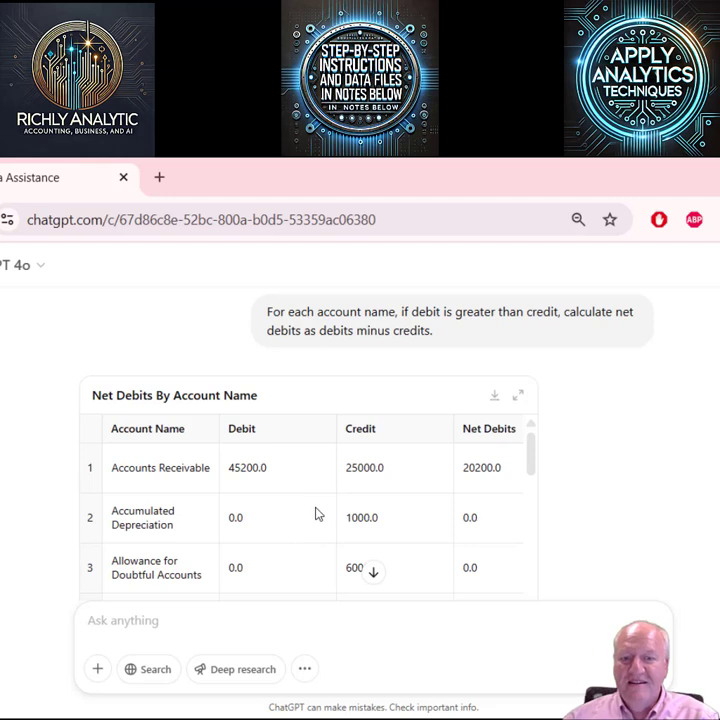
# Step: Send the prompt "For each account name, if credit is greater than debit, calculate net credits as credit minus debit."
pyautogui.scroll(-3, 320, 505)
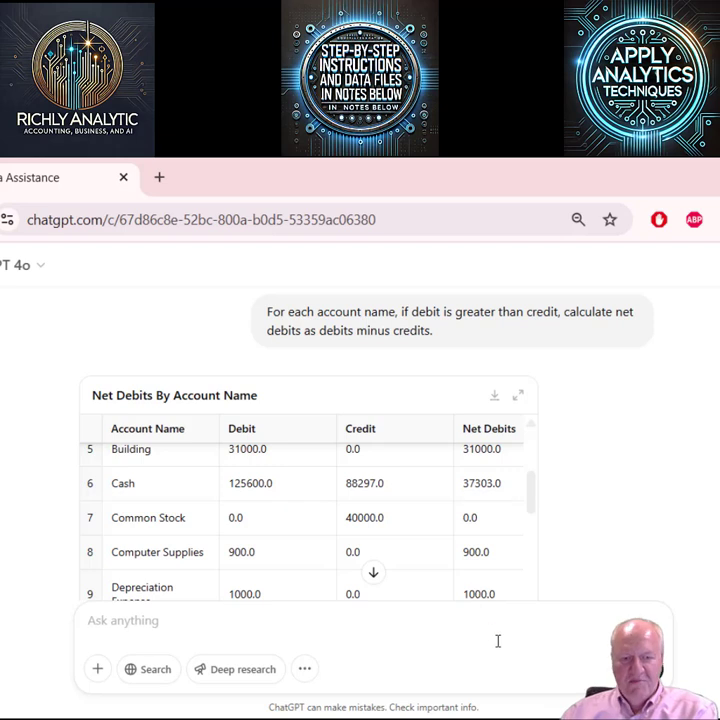
pyautogui.write('For each account name, if credit is greater than debit, calculate net credit as credit minus debit.')
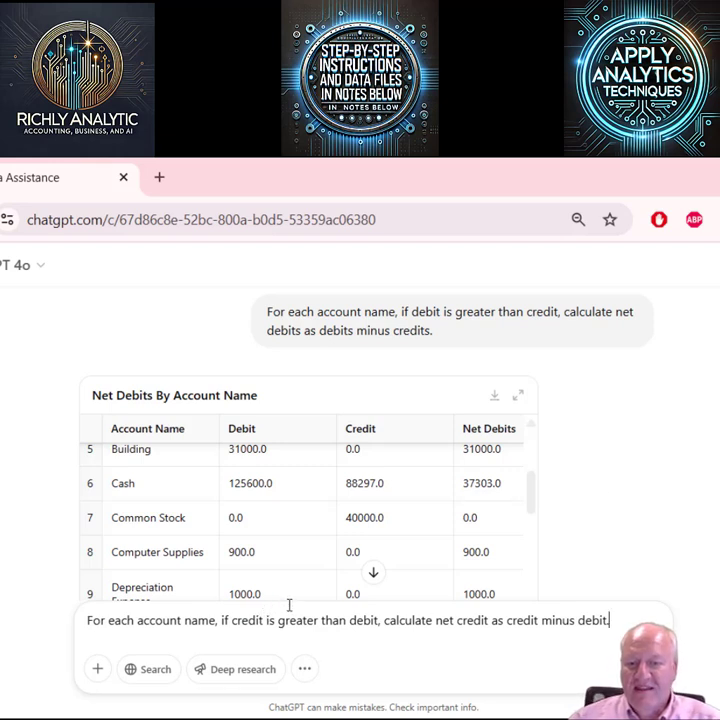
pyautogui.click(489, 619)
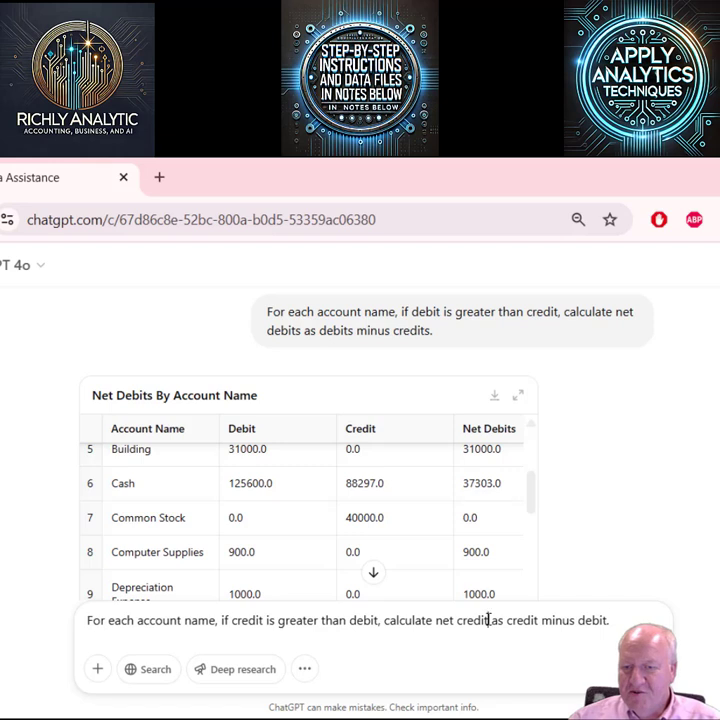
pyautogui.write('s')
pyautogui.scroll(-2, 480, 619)
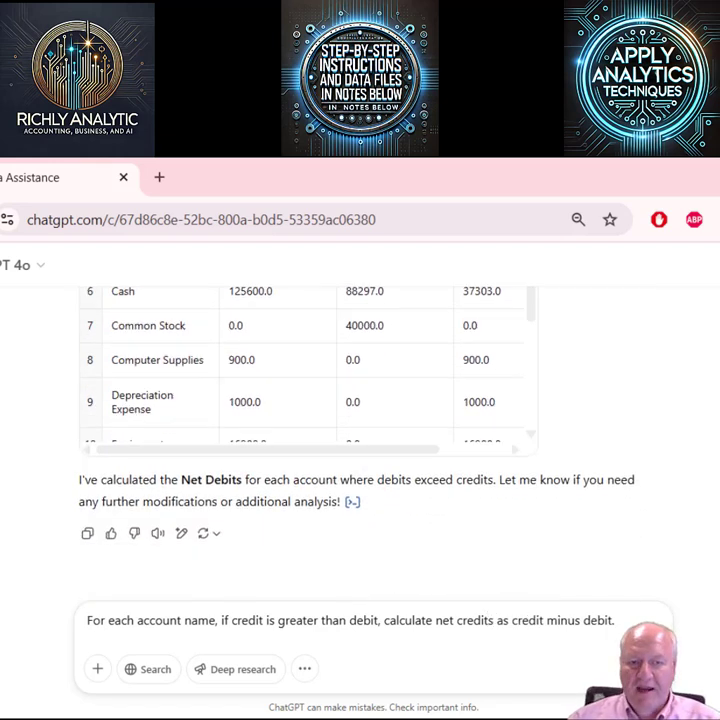
pyautogui.press('Return')
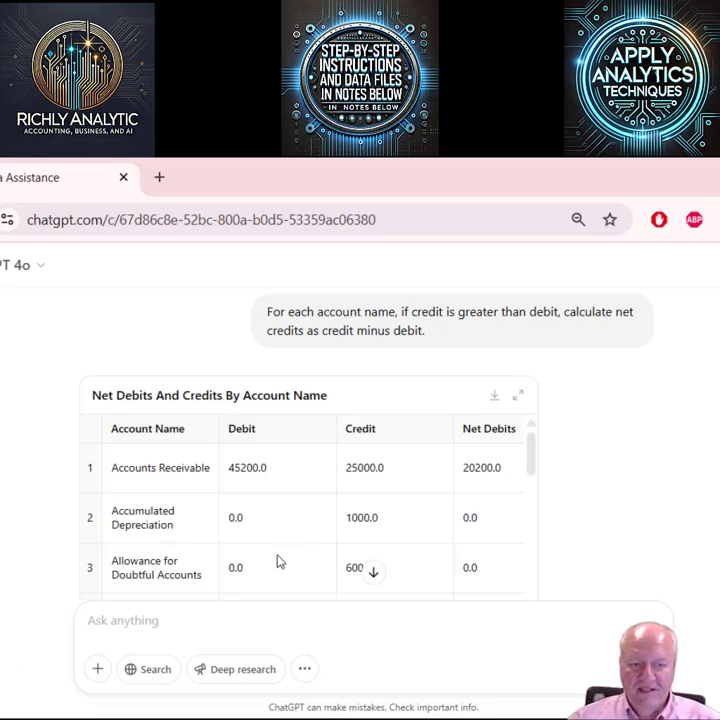
# Step: Examine all accounts and the Net Debits and Net Credits columns in the Net Debits And Credits By Account Name table
pyautogui.scroll(-2, 280, 562)
pyautogui.scroll(-5, 275, 568)
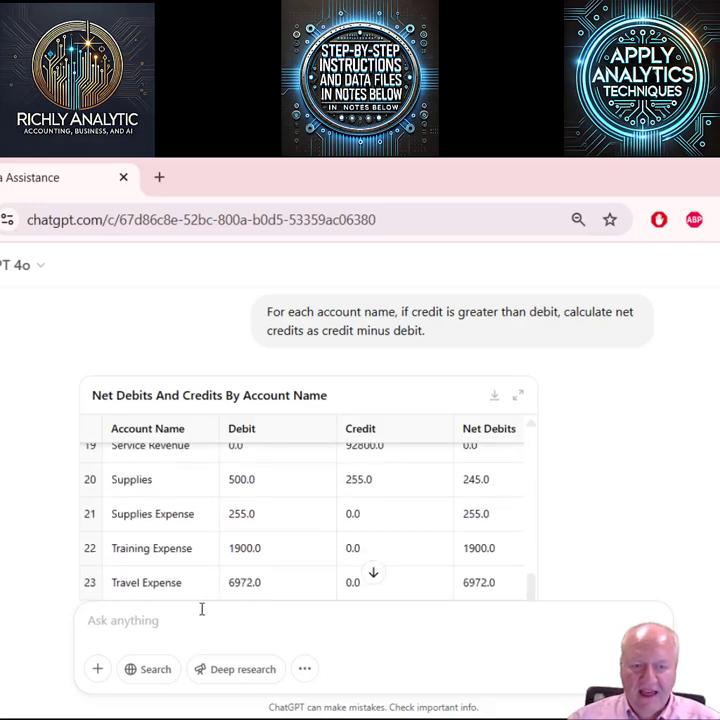
pyautogui.scroll(-1, 202, 605)
pyautogui.scroll(-1, 203, 575)
pyautogui.moveTo(188, 431); pyautogui.dragTo(343, 438)
pyautogui.scroll(8, 371, 368)
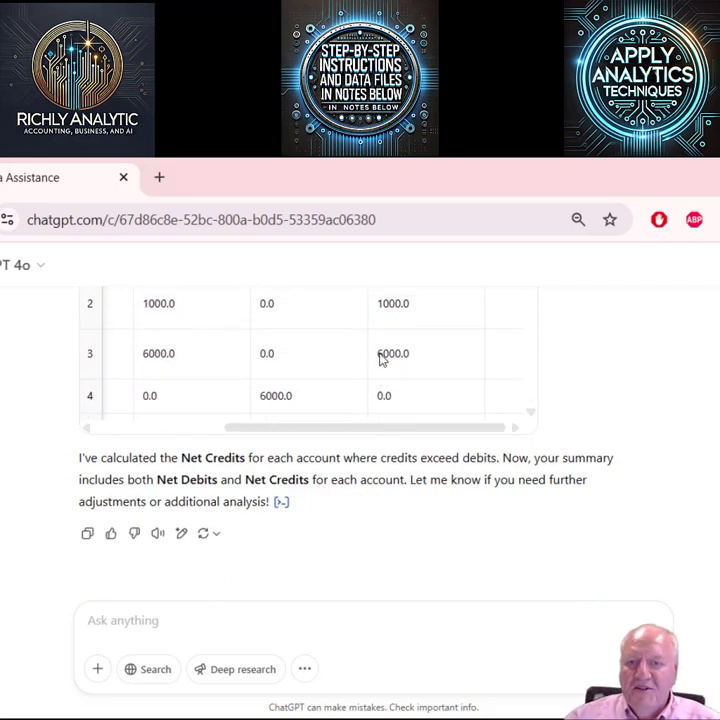
pyautogui.scroll(4, 686, 500)
pyautogui.scroll(-1, 609, 471)
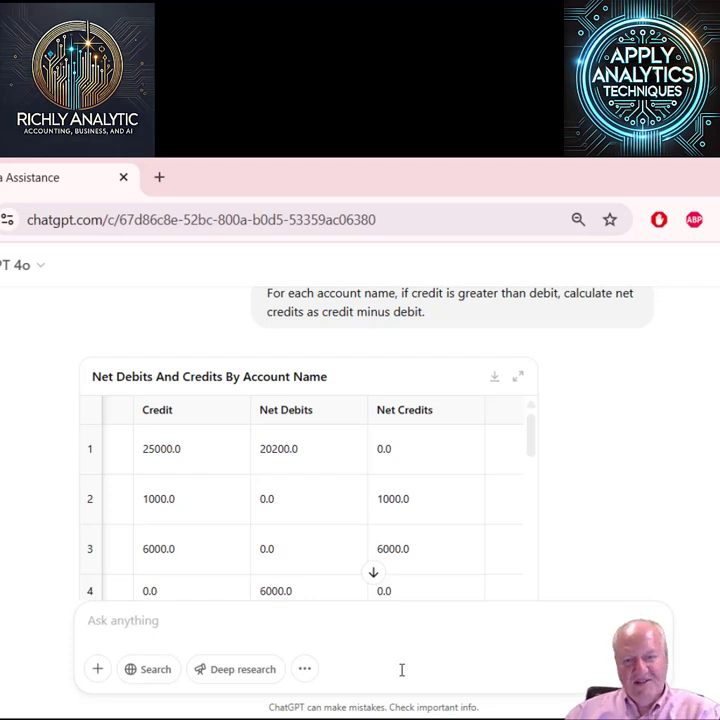
# Step: Send the prompt "Provide a trial balance by account name showing net debits and net credits. Order first by Balance Sheet accounts and then by income statement accounts."
pyautogui.click(170, 616)
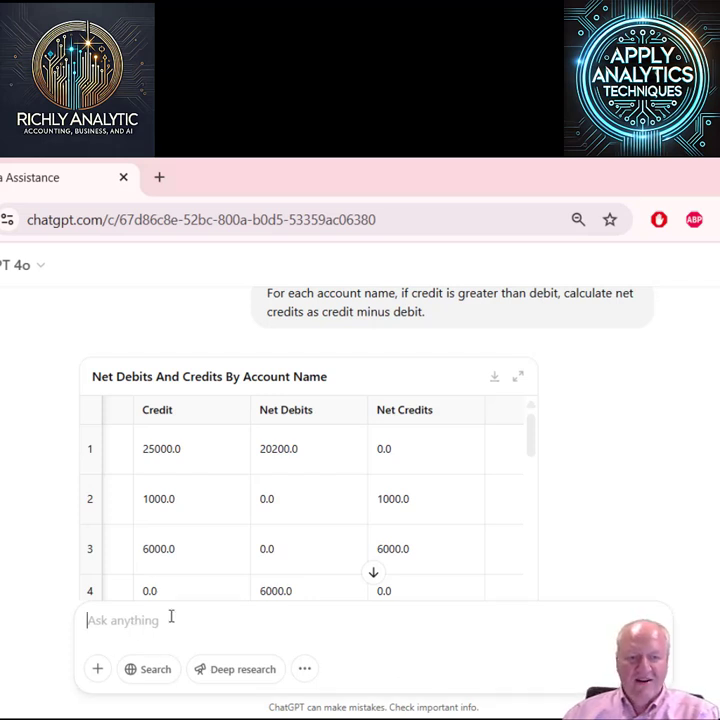
pyautogui.write('Provide a trial balance by account name showing net debits and net credits. Order first by Balance Sheet accounts and then by income statement accounts.')
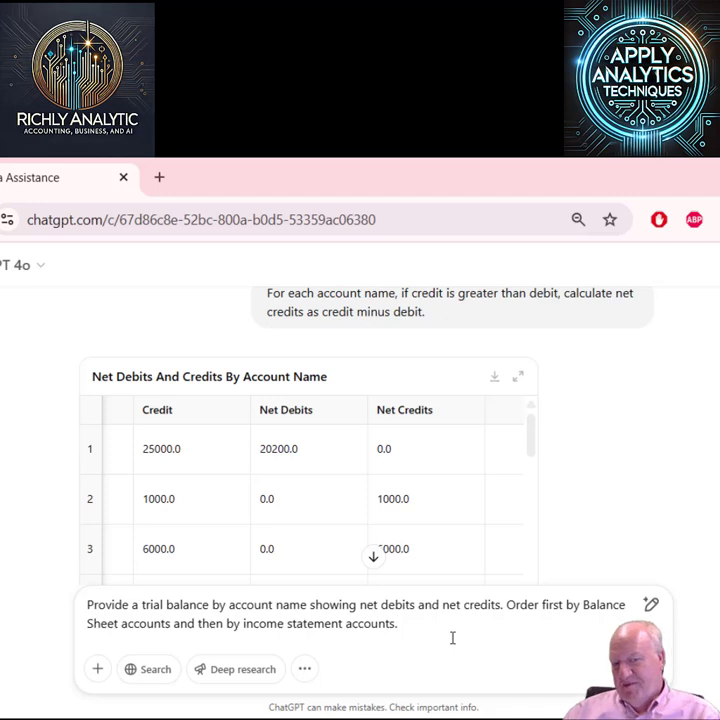
pyautogui.press('Return')
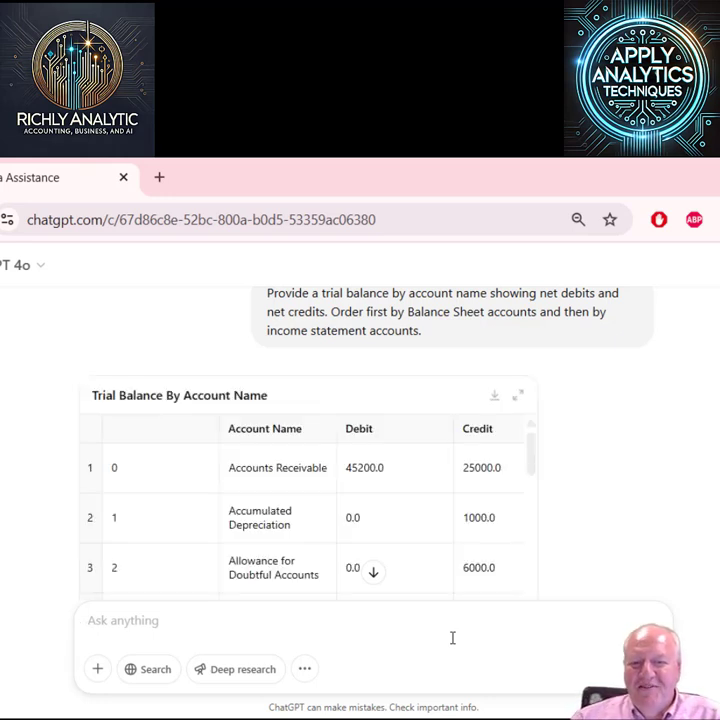
# Step: Review the order of balance sheet and income statement accounts throughout the Trial Balance By Account Name table
pyautogui.scroll(-2, 416, 480)
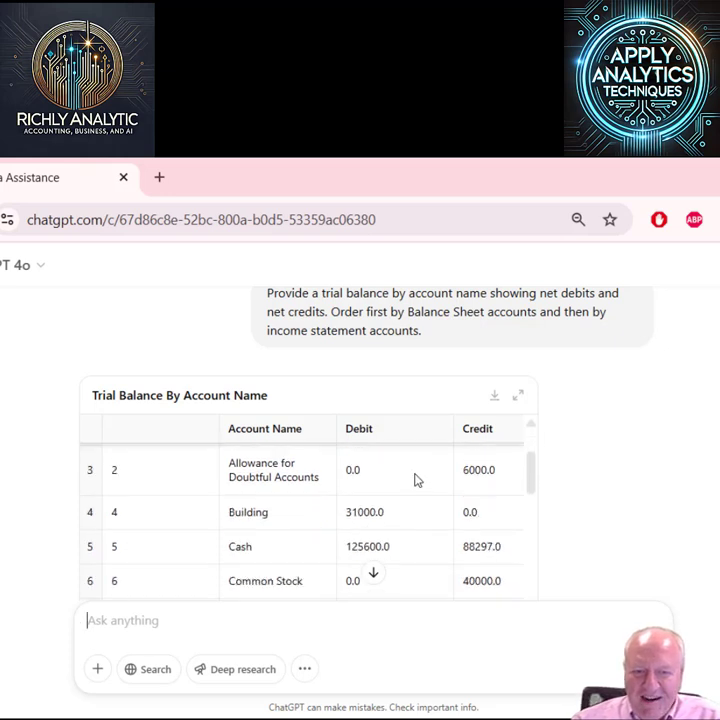
pyautogui.scroll(-2, 391, 501)
pyautogui.scroll(-3, 391, 501)
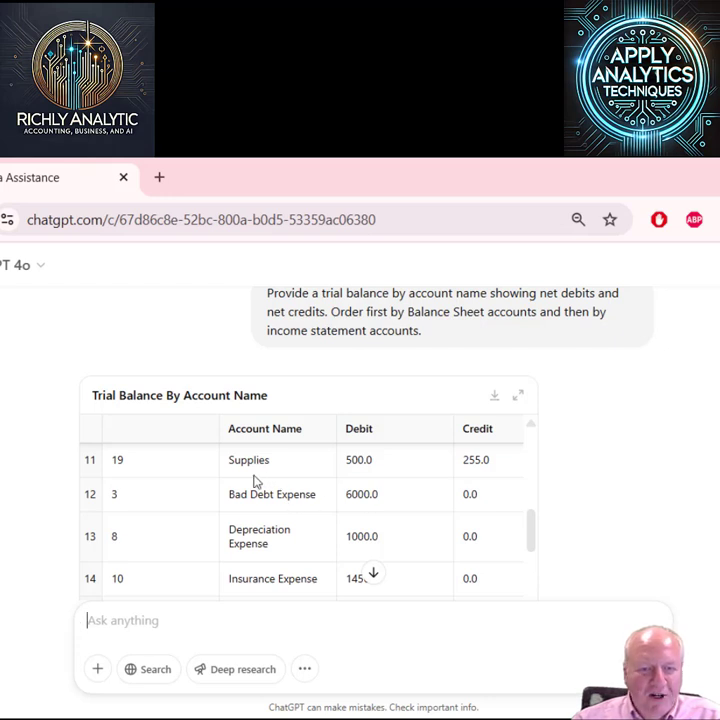
pyautogui.scroll(1, 258, 480)
pyautogui.scroll(-1, 297, 506)
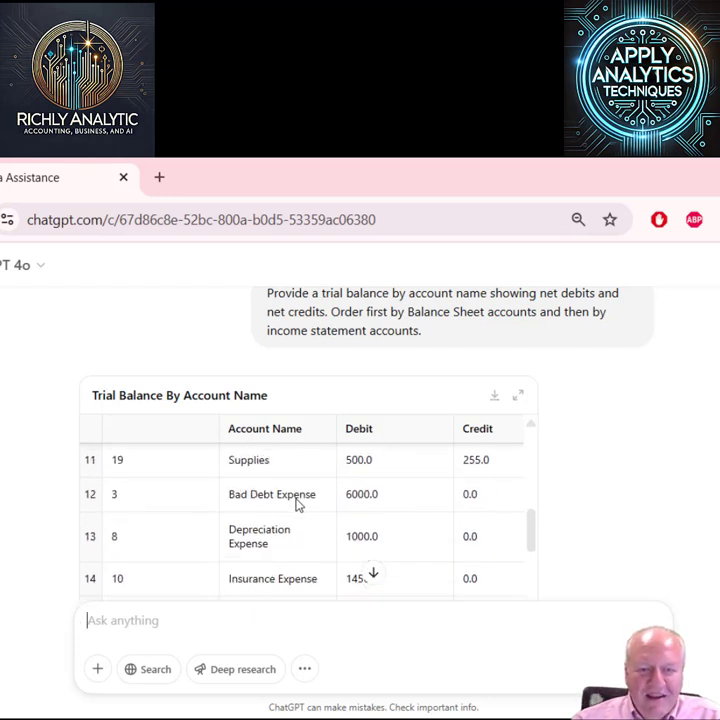
pyautogui.scroll(-5, 297, 506)
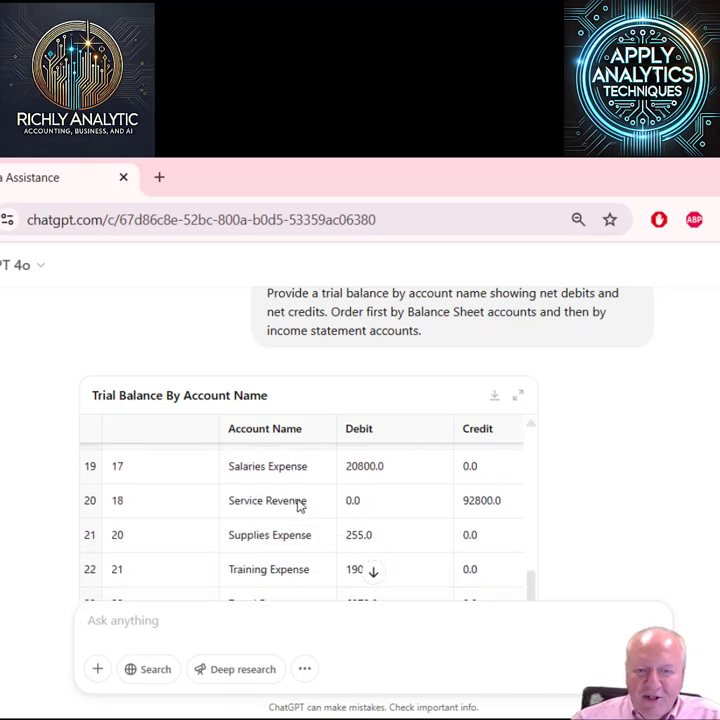
pyautogui.scroll(-1, 630, 547)
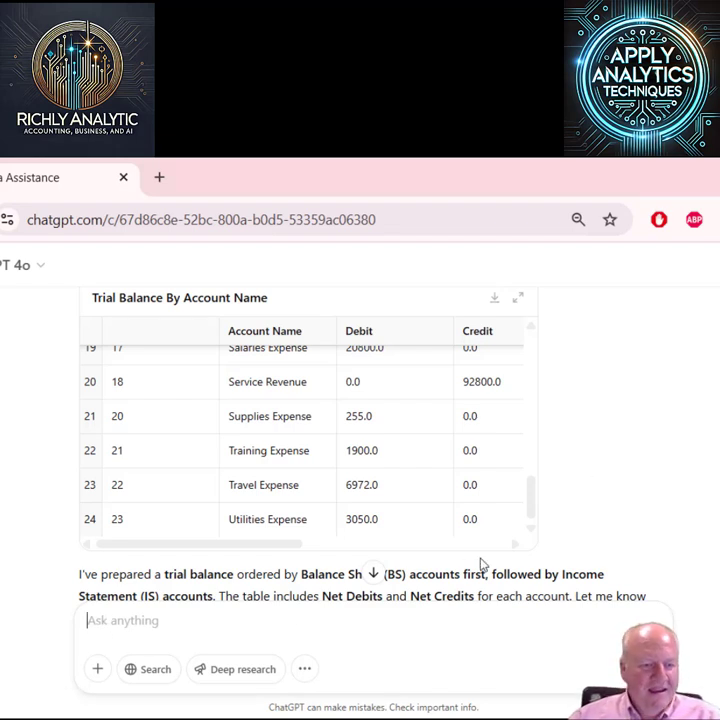
# Step: Send the prompt "Please calculate net income using the income statement accounts."
pyautogui.write('Please calculate net income using the income statement accounts.')
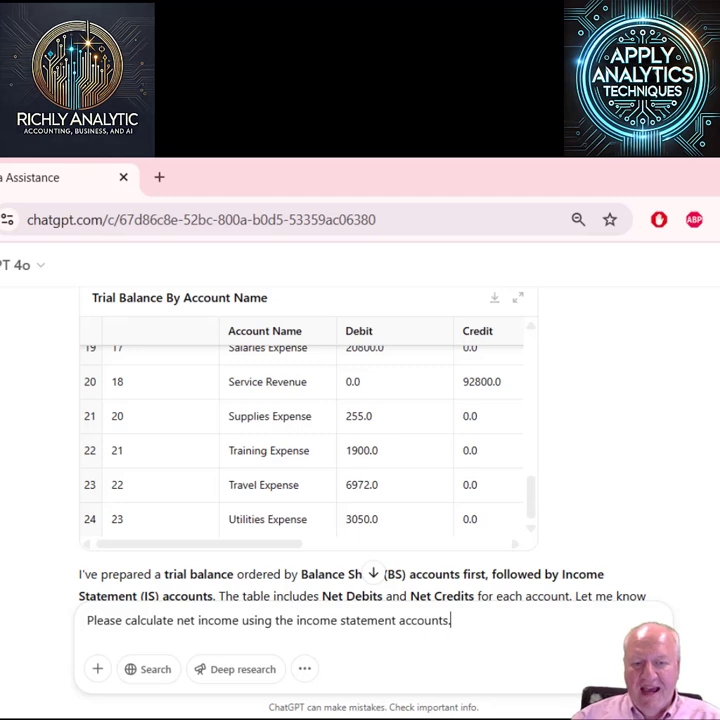
pyautogui.press('Return')
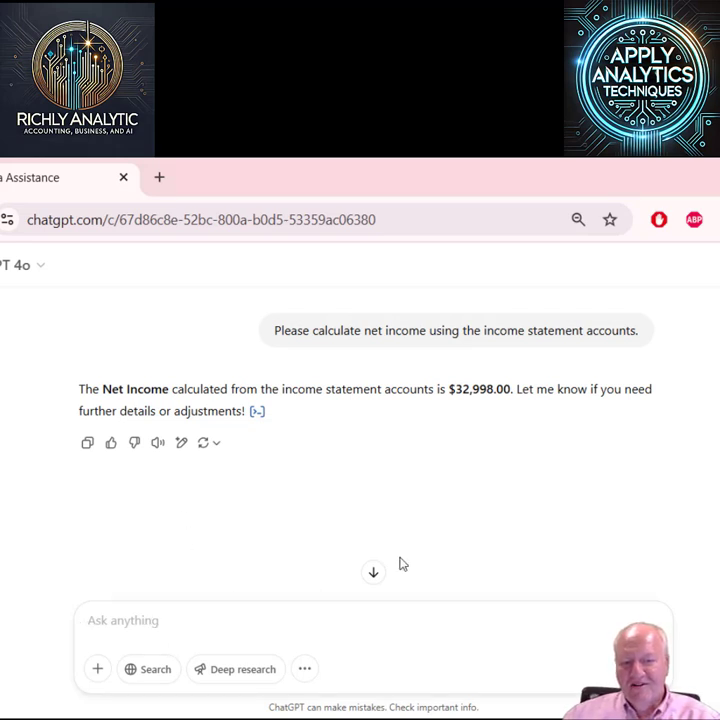
# Step: Send the prompt "Please format the income statement with revenues on top and expenses below the revenues."
pyautogui.write('Please format the income statement with revenues on top and expenses below the revenues.')
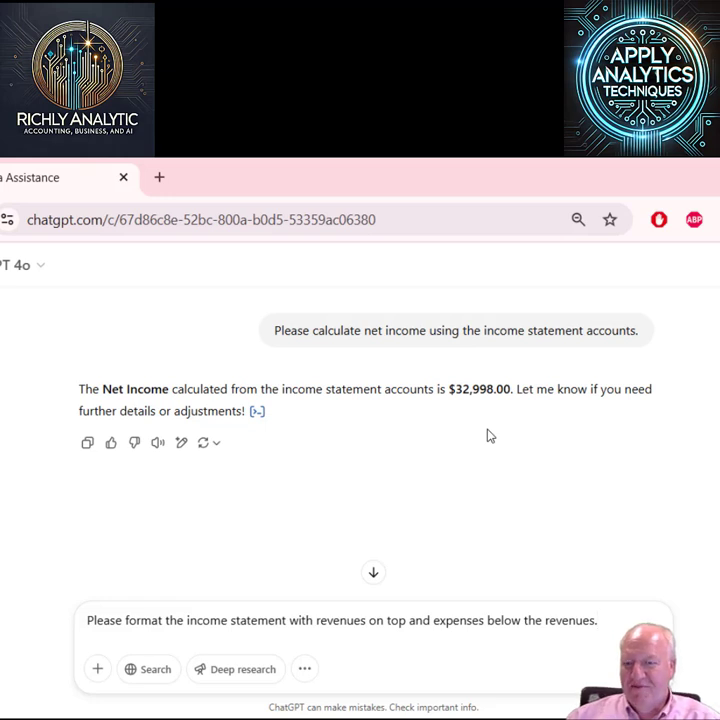
pyautogui.press('Return')
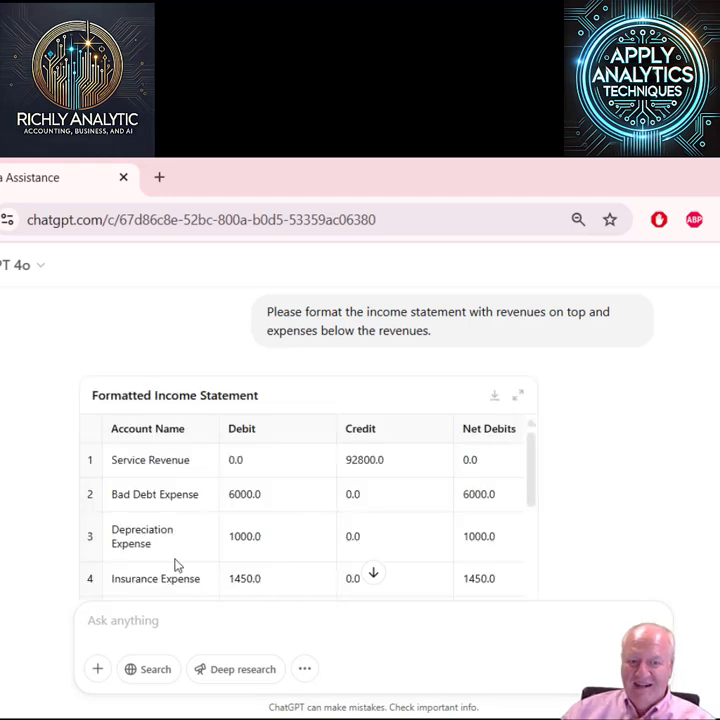
# Step: Examine the revenue and expense accounts and the Net Debits and Net Credits columns in the Formatted Income Statement table
pyautogui.scroll(-2, 177, 563)
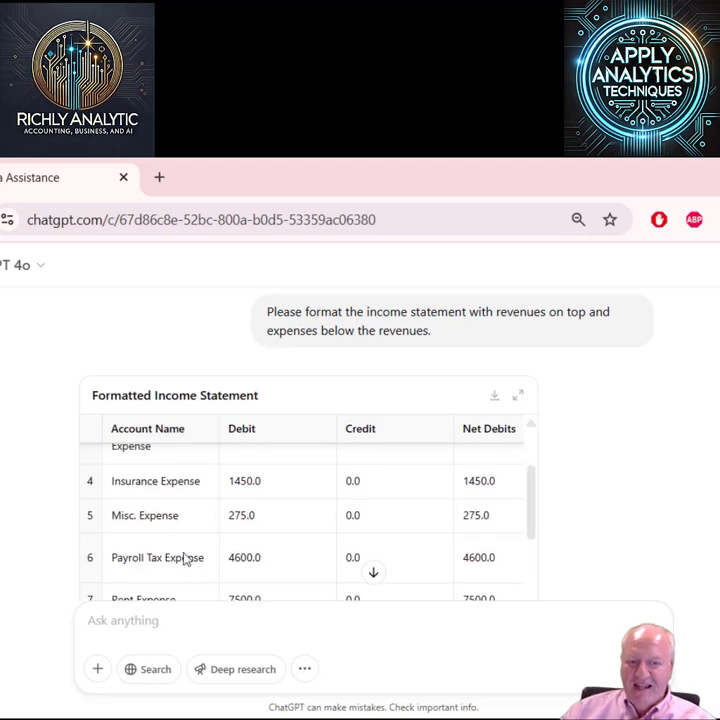
pyautogui.scroll(2, 247, 478)
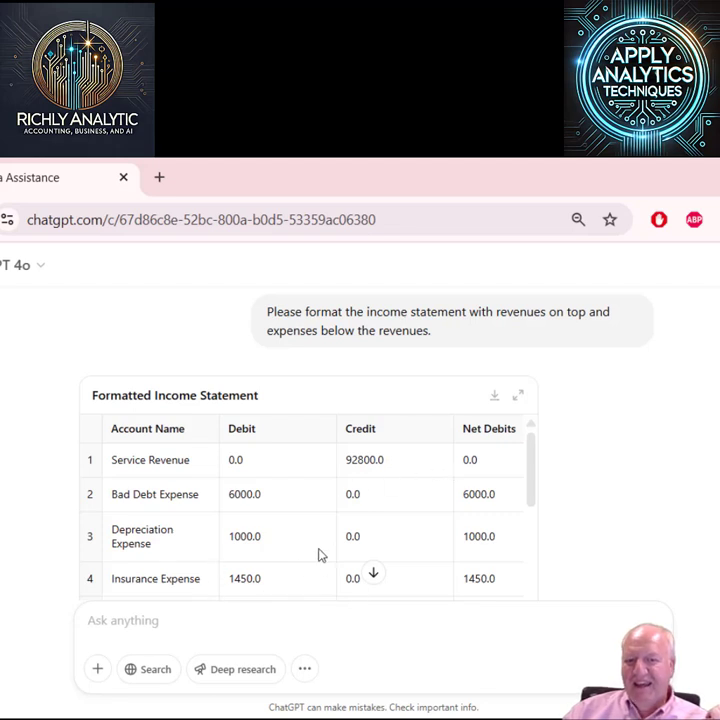
pyautogui.scroll(-3, 215, 553)
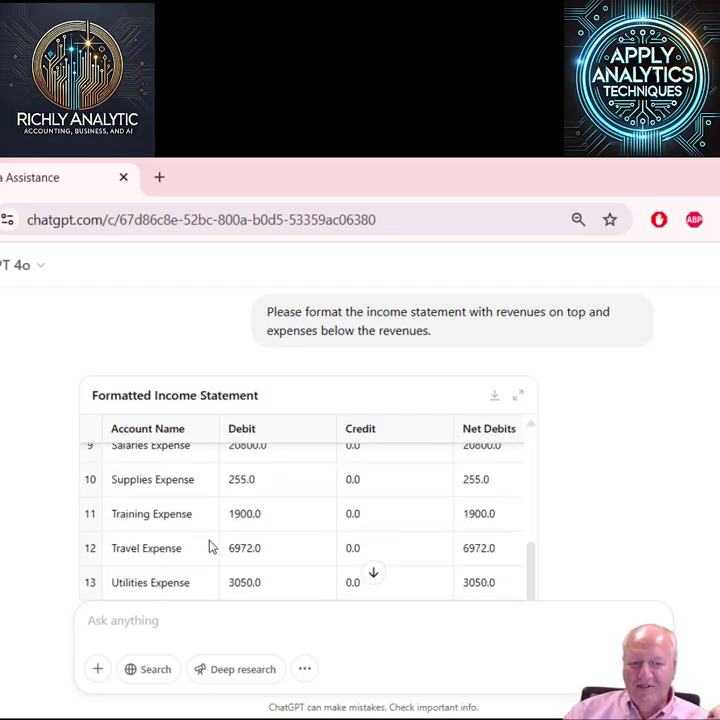
pyautogui.moveTo(183, 602); pyautogui.dragTo(197, 515)
pyautogui.click(197, 515)
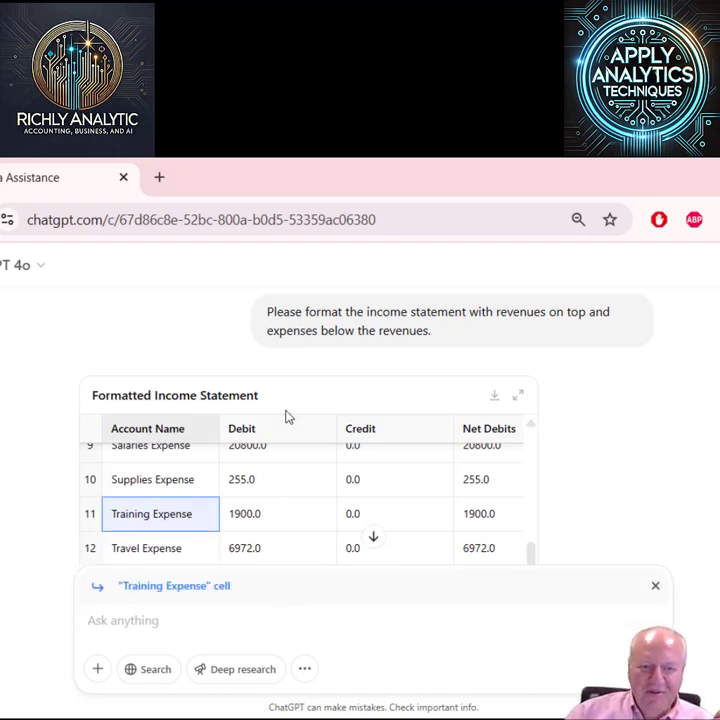
pyautogui.press('Right')
pyautogui.press('Right')
pyautogui.press('Right')
pyautogui.press('Right')
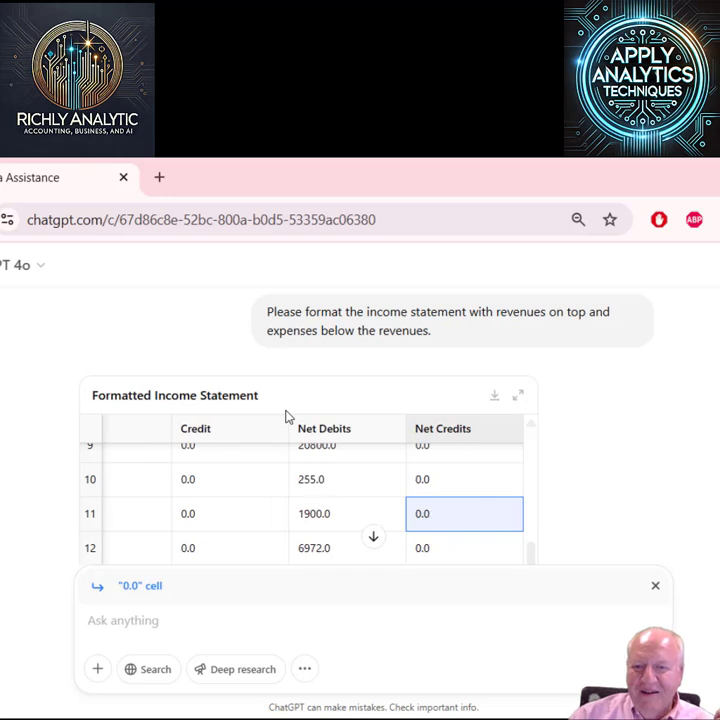
pyautogui.press('Down')
pyautogui.press('Up')
pyautogui.press('Up')
pyautogui.press('Up')
pyautogui.press('Up')
pyautogui.press('Up')
pyautogui.press('Up')
pyautogui.press('Up')
pyautogui.press('Up')
pyautogui.press('Up')
pyautogui.press('Up')
pyautogui.press('Up')
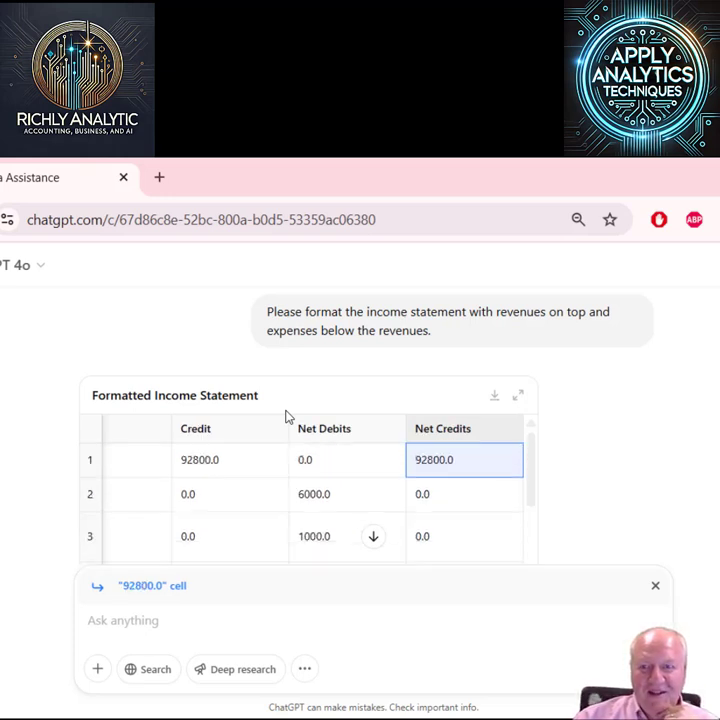
pyautogui.press('Down')
pyautogui.press('Up')
pyautogui.press('Down')
pyautogui.press('Down')
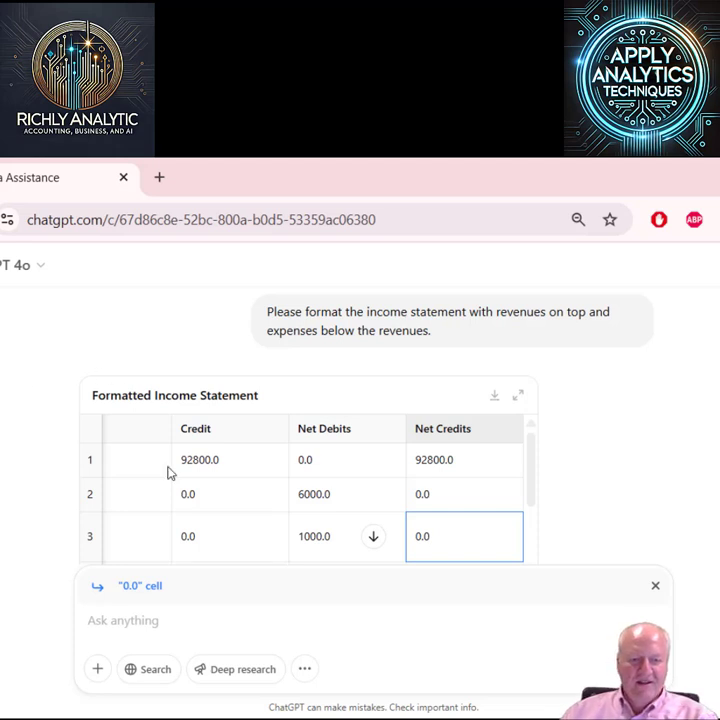
# Step: Send the prompt "Save the Income Statement to a Microsoft Excel file titled Richly Analytic Lab 8 GenAI Solution.xlsx."
pyautogui.click(112, 620)
pyautogui.write('Save the Income Statement to a Microsoft Excel file titled Richly Analytic Lab 8 GenAI Solution.xlsx.')
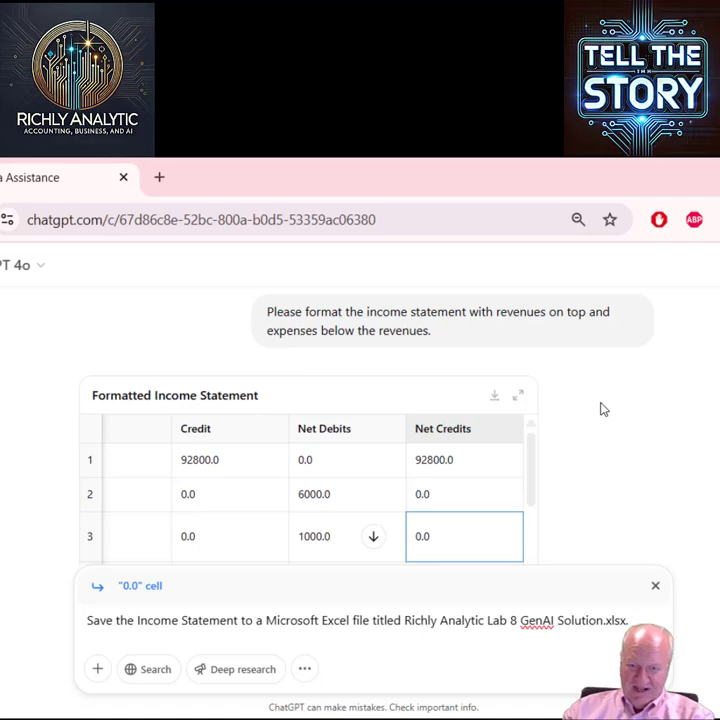
pyautogui.press('Return')
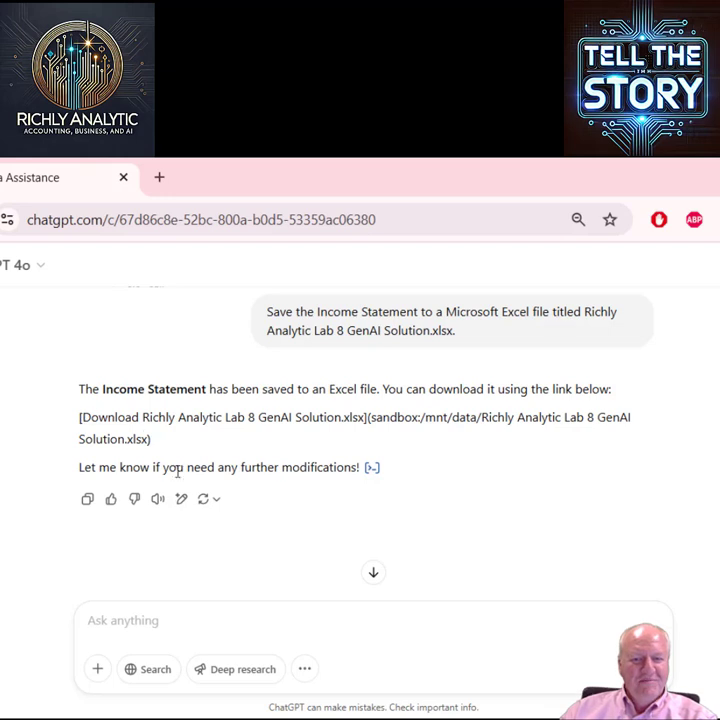
# Step: Copy the previous prompt and resend it to request the Income Statement Excel file Richly Analytic Lab 8 GenAI Solution.xlsx again
pyautogui.moveTo(459, 336); pyautogui.dragTo(243, 340)
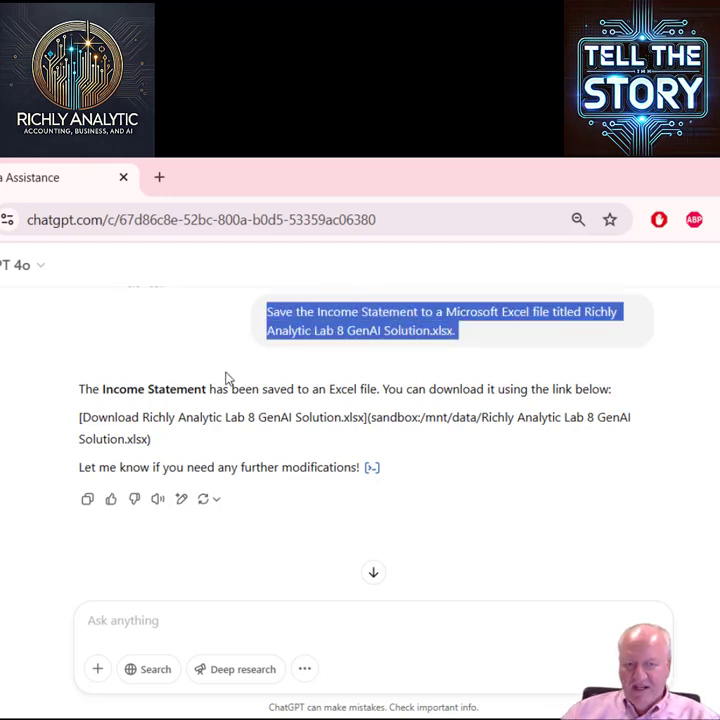
pyautogui.click(135, 619)
pyautogui.hotkey('ctrl', 'v')
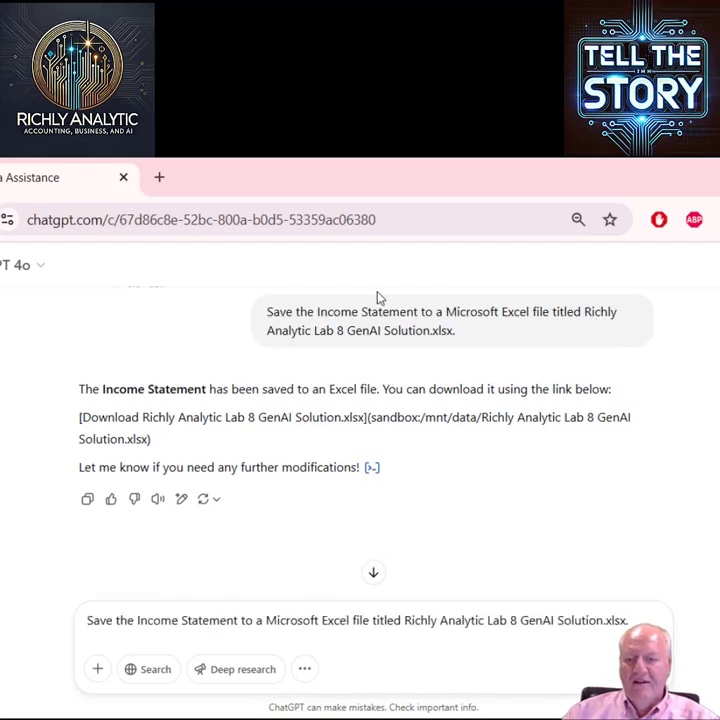
pyautogui.press('Return')
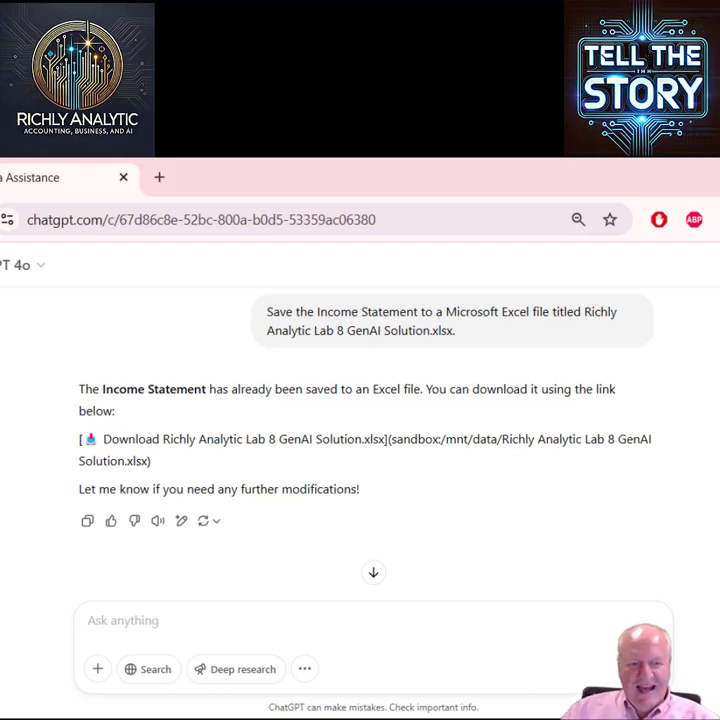
# Step: Send the prompt "Display the prompts I gave you during this session." and review the list of prompts
pyautogui.click(132, 622)
pyautogui.hotkey('ctrl', 'v')
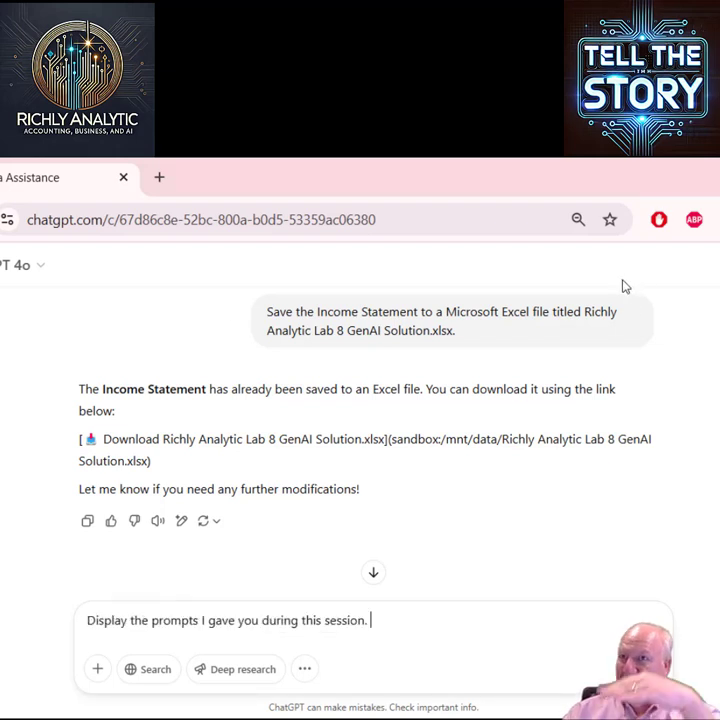
pyautogui.press('Return')
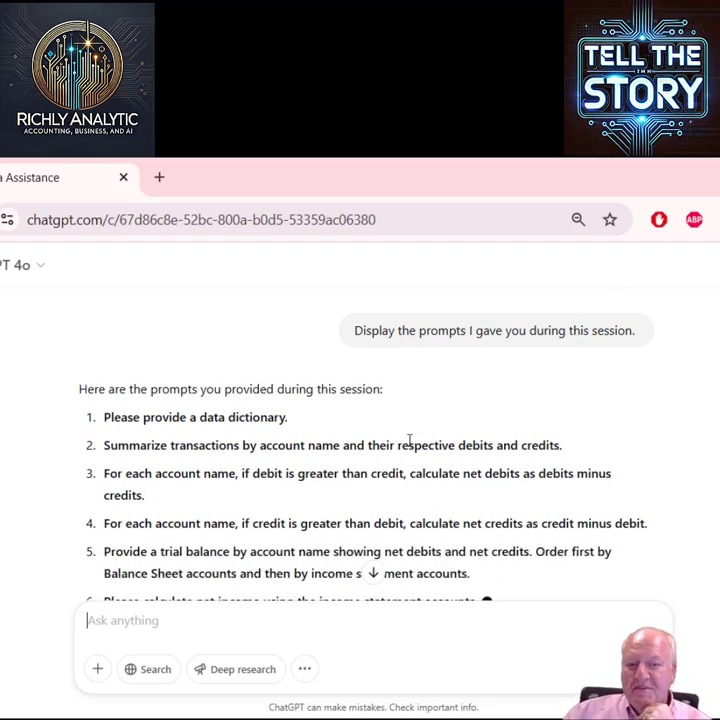
pyautogui.scroll(-1, 400, 429)
pyautogui.scroll(-2, 400, 429)
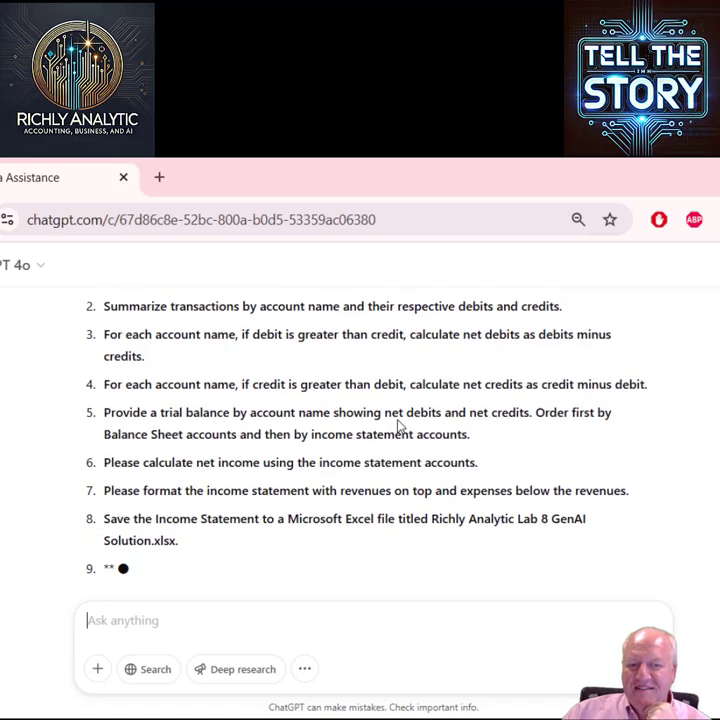